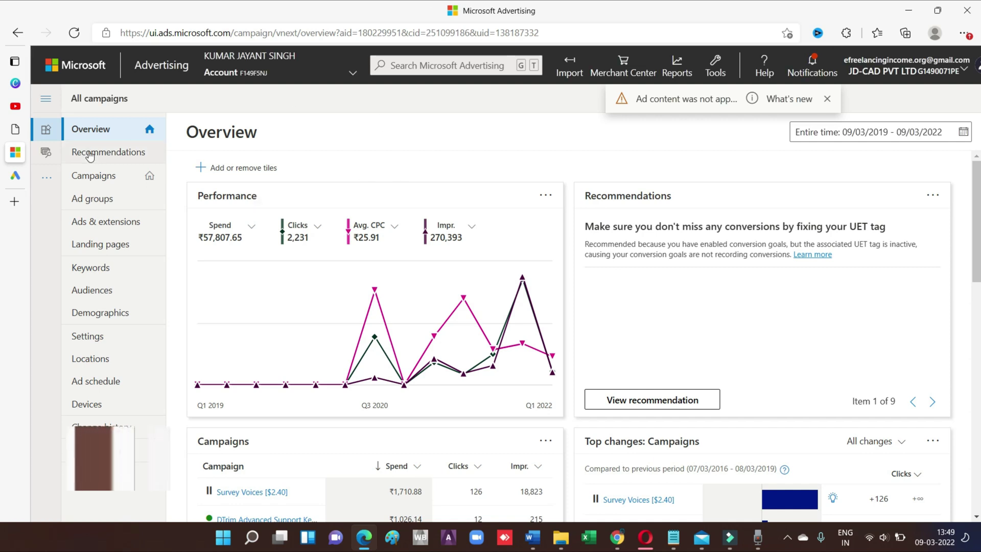
Switch to the account modes help article and highlight its 'Microsoft Advertising account modes' title
mouse_move(7, 174)
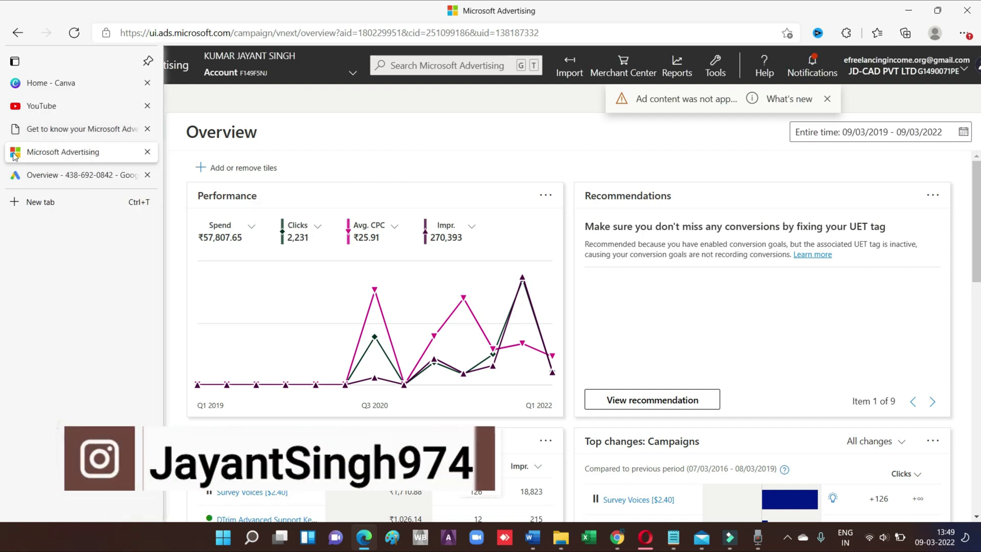
click(88, 129)
scroll(465, 253, up, 20)
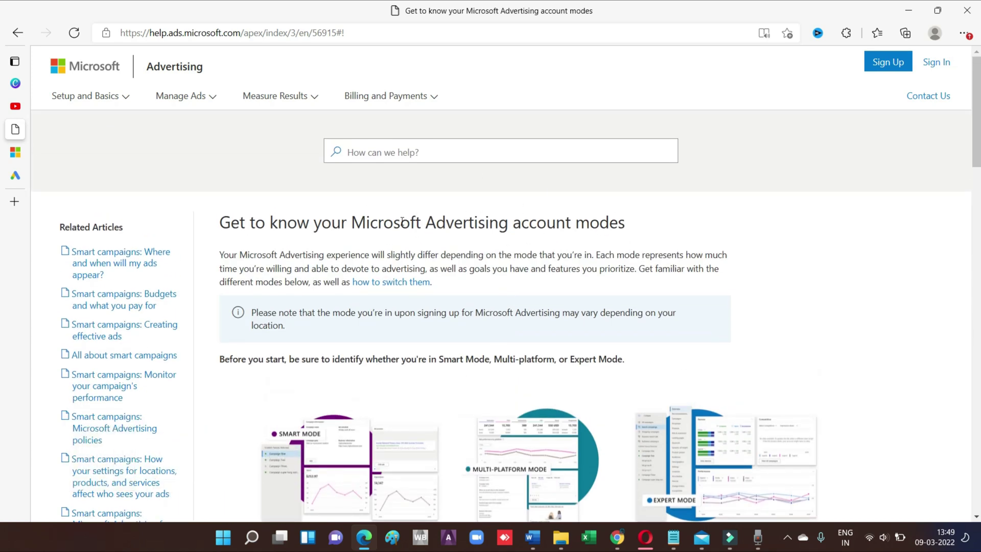
drag(351, 222, 642, 232)
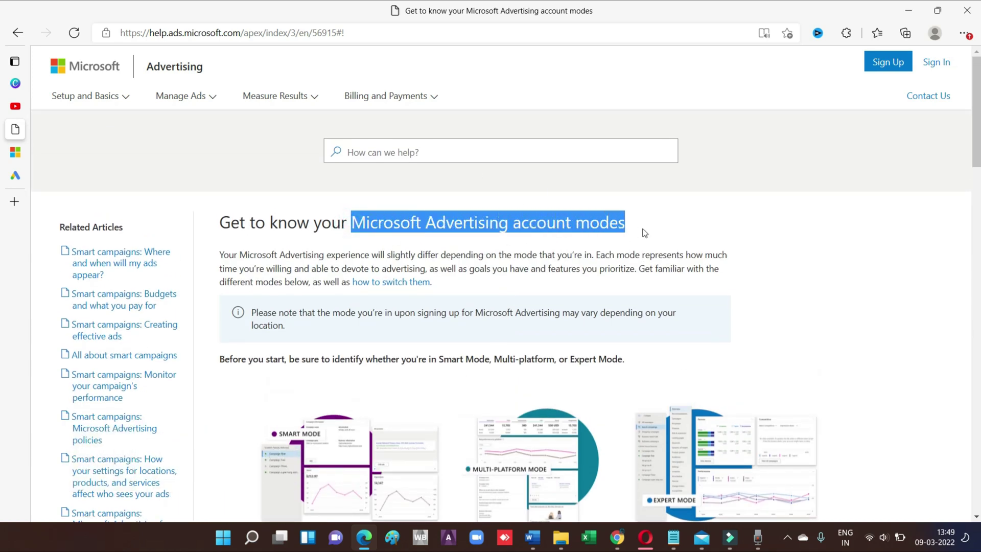
click(853, 278)
scroll(852, 276, down, 4)
scroll(812, 299, up, 3)
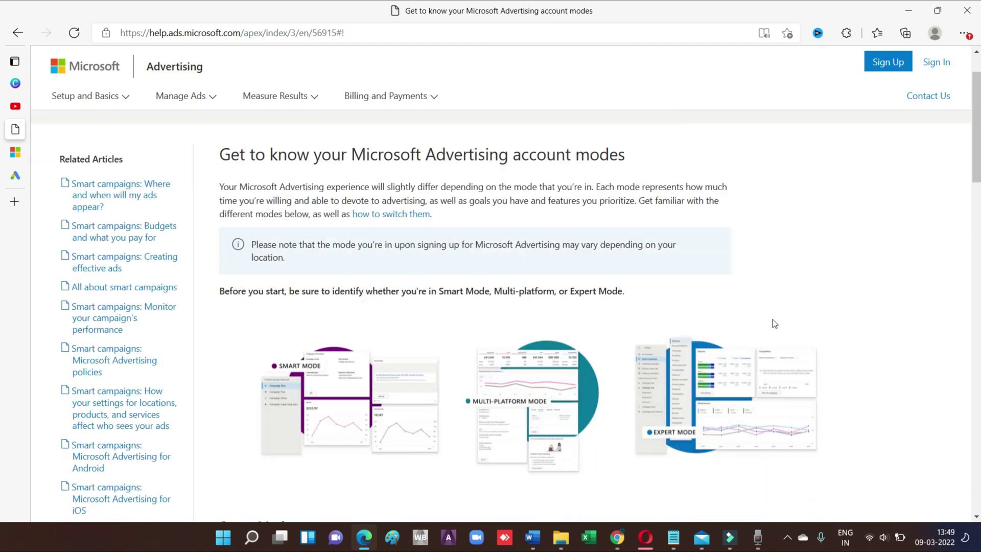
scroll(771, 332, down, 3)
scroll(819, 322, up, 4)
scroll(819, 322, down, 8)
Highlight headings in the article, including Multi-platform, while scrolling through it
drag(217, 165, 305, 167)
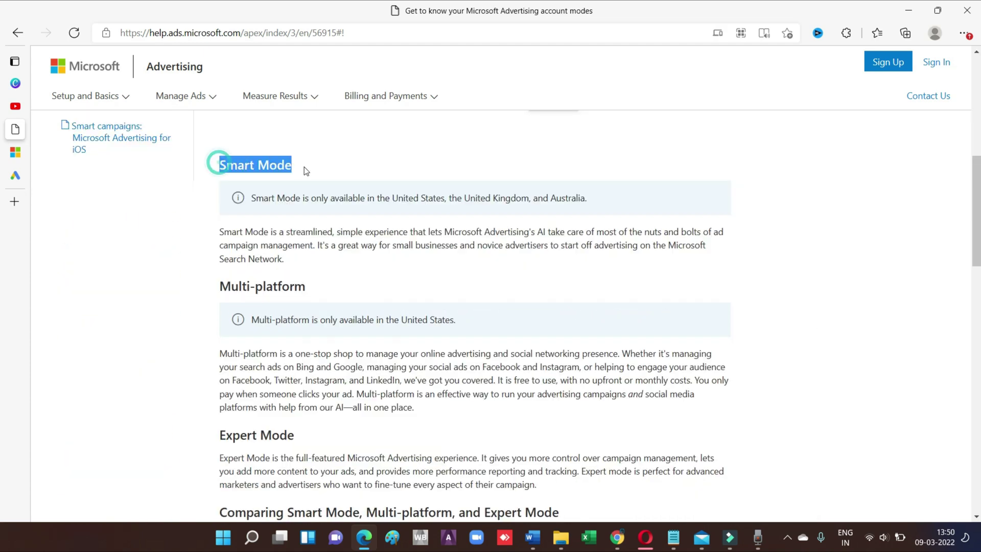
triple_click(217, 287)
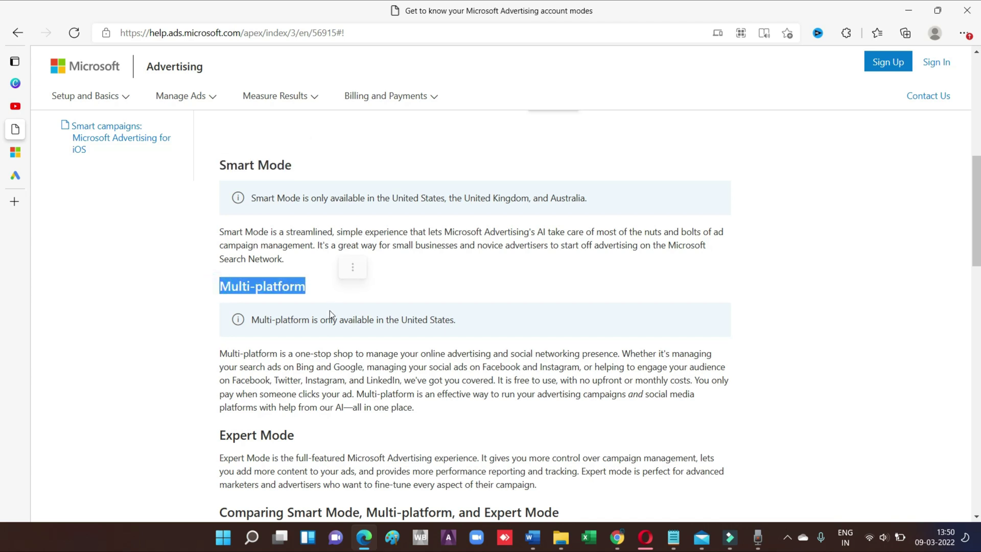
scroll(296, 286, down, 4)
drag(219, 222, 295, 223)
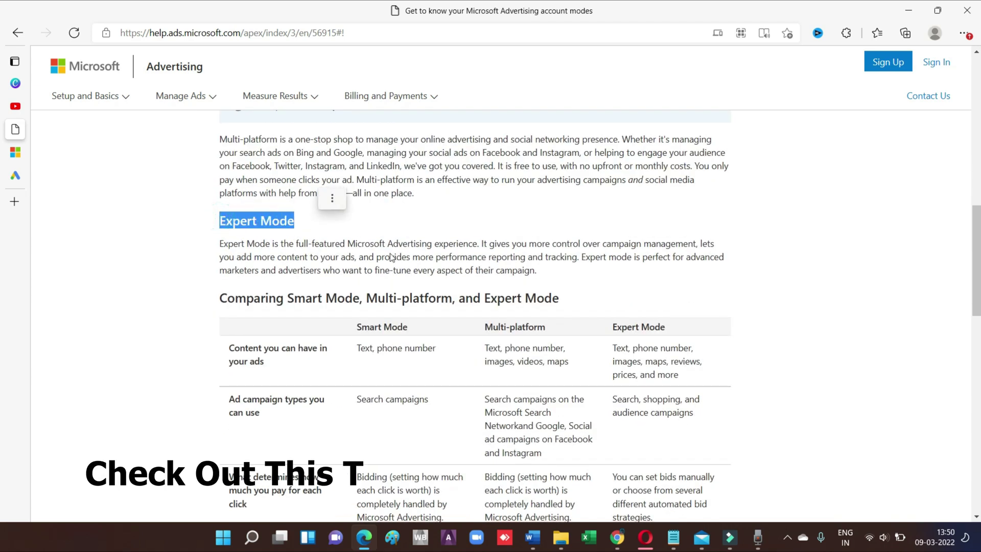
scroll(482, 303, up, 5)
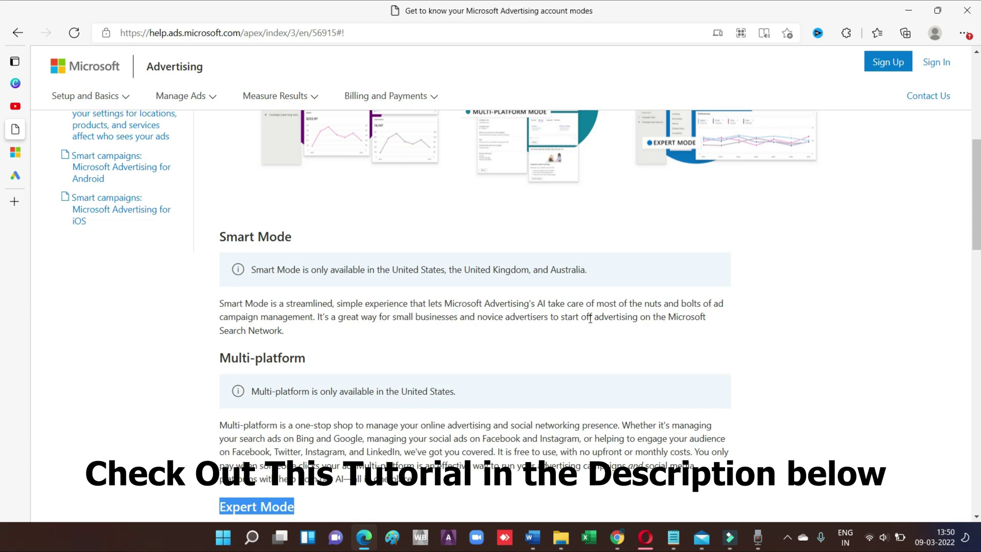
scroll(588, 319, down, 3)
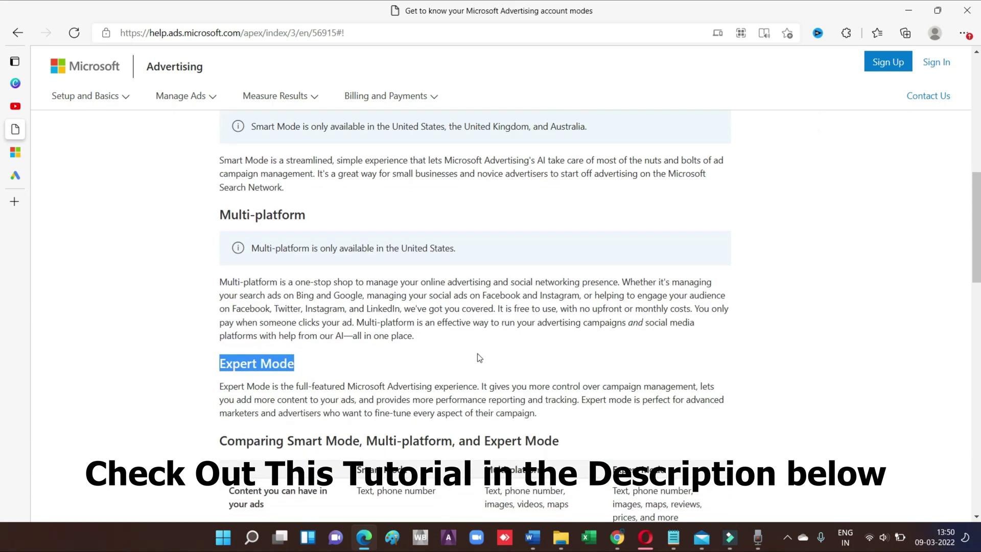
scroll(478, 358, down, 3)
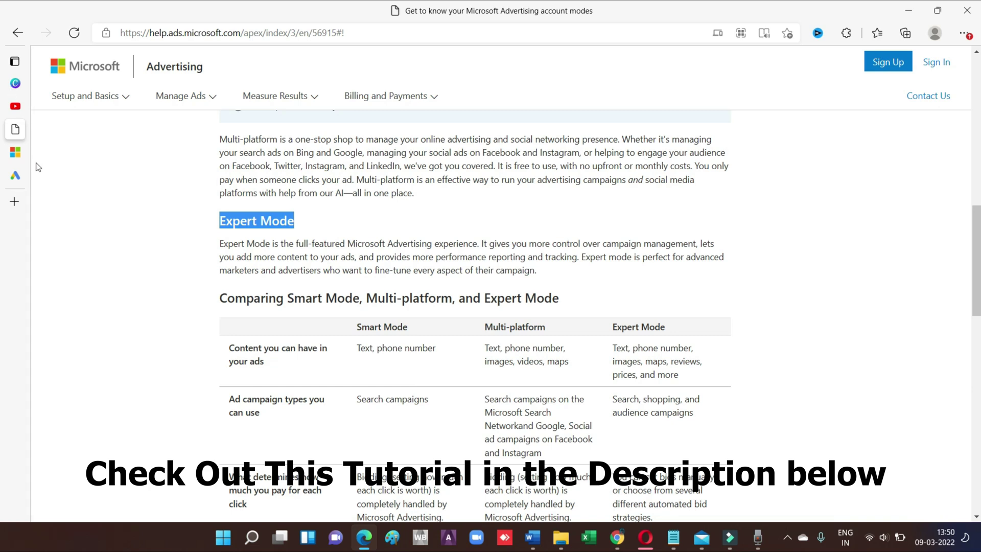
Return to the Microsoft Advertising account overview and open the Tools menu
mouse_move(14, 154)
click(83, 154)
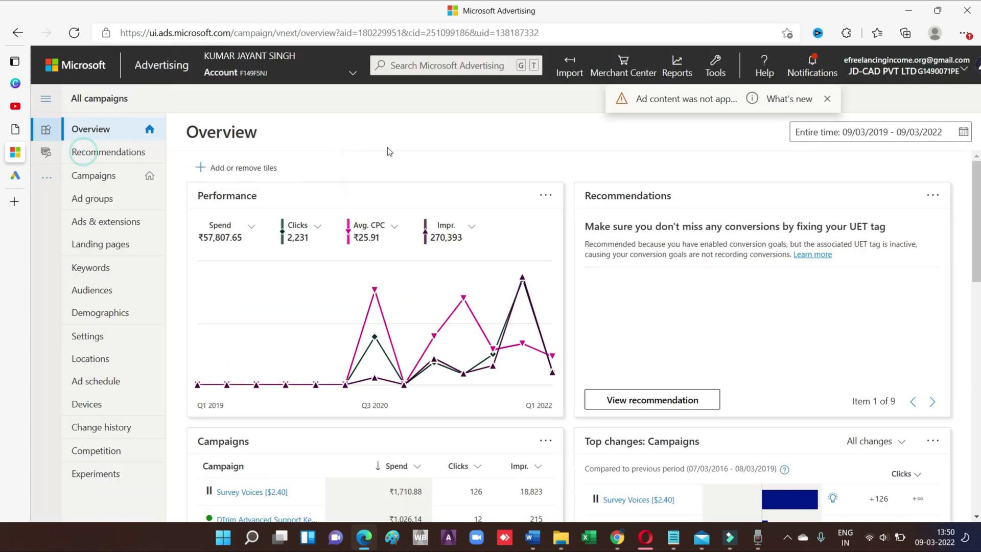
mouse_move(352, 73)
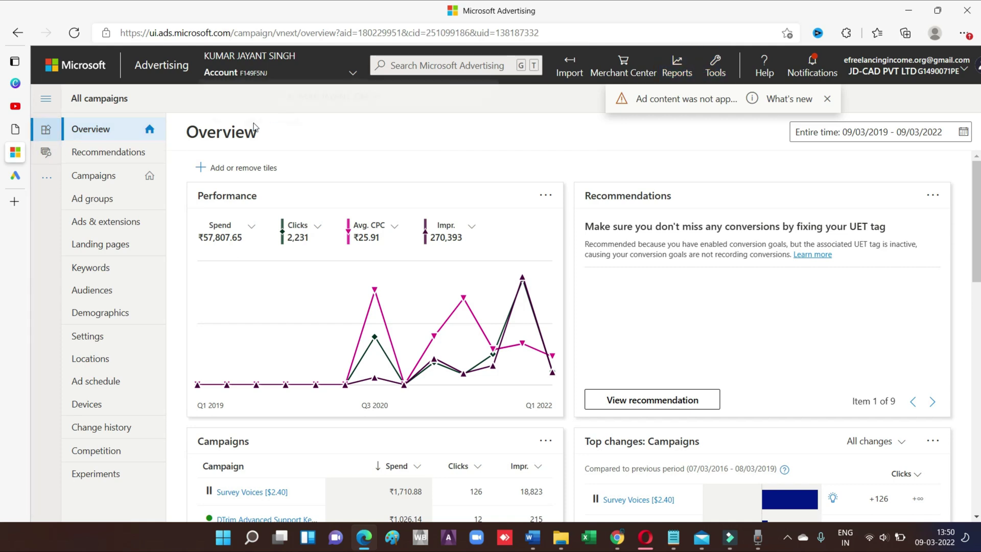
click(716, 67)
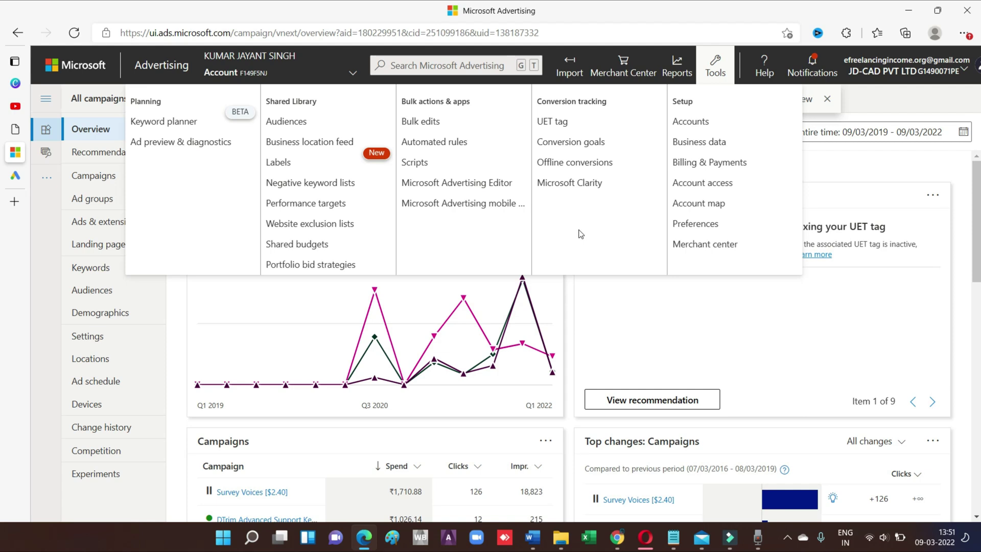
Go to Account access and open the Invite user form
click(720, 186)
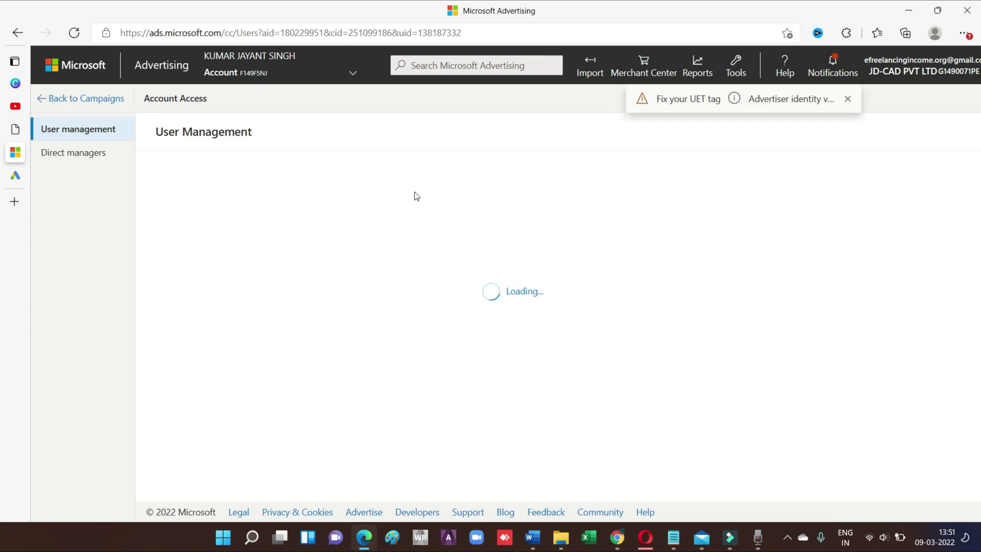
click(206, 177)
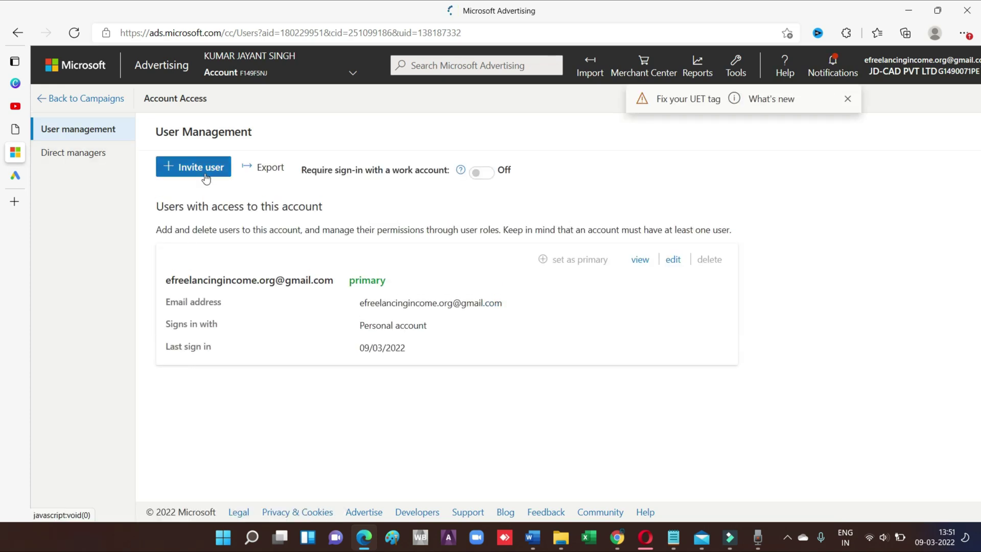
click(206, 177)
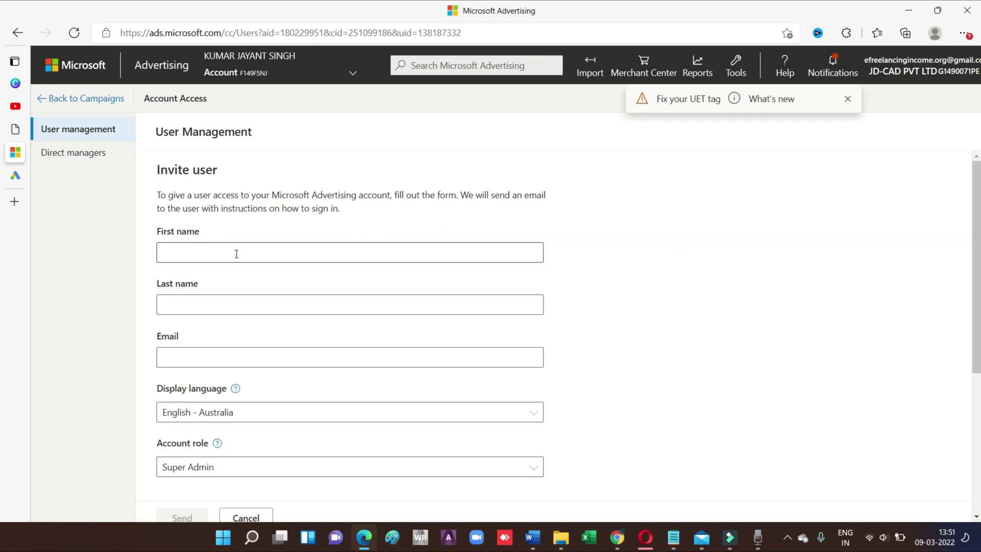
Fill in the invitee's first name, last name and e-mail address
click(236, 254)
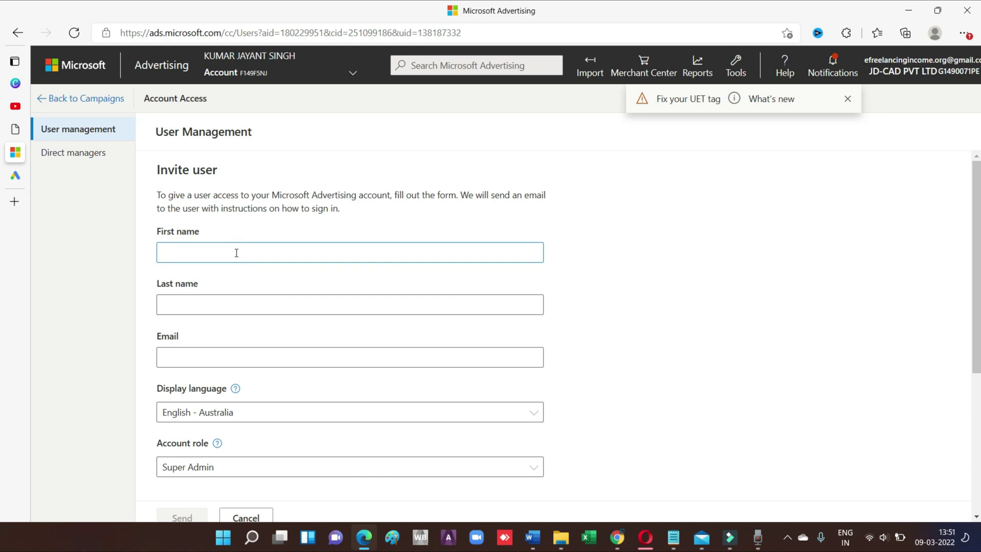
click(231, 306)
click(240, 358)
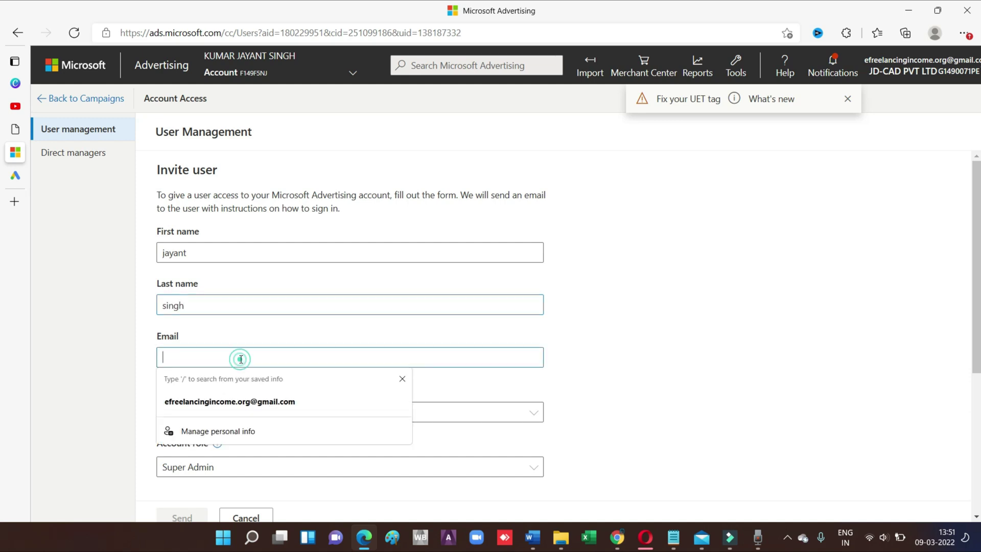
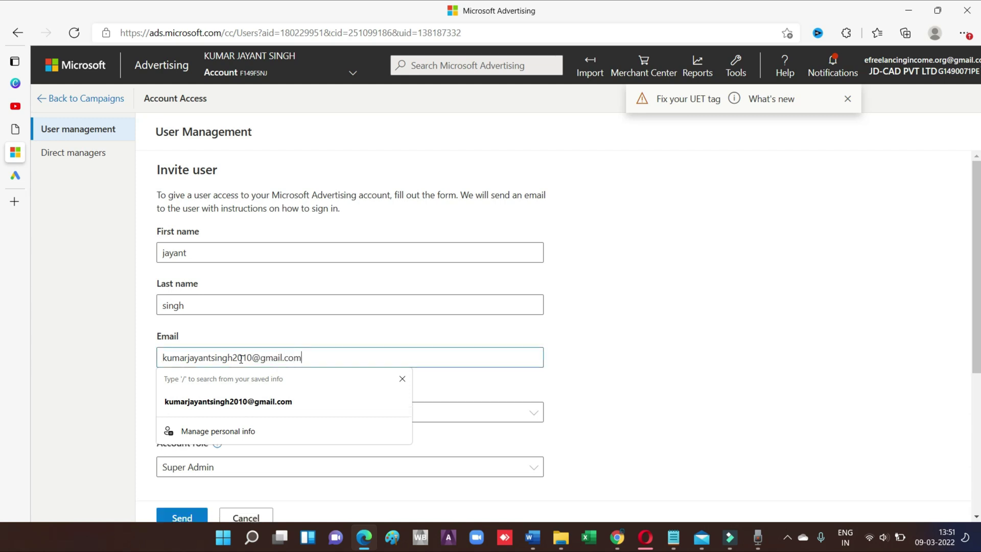
scroll(617, 332, down, 3)
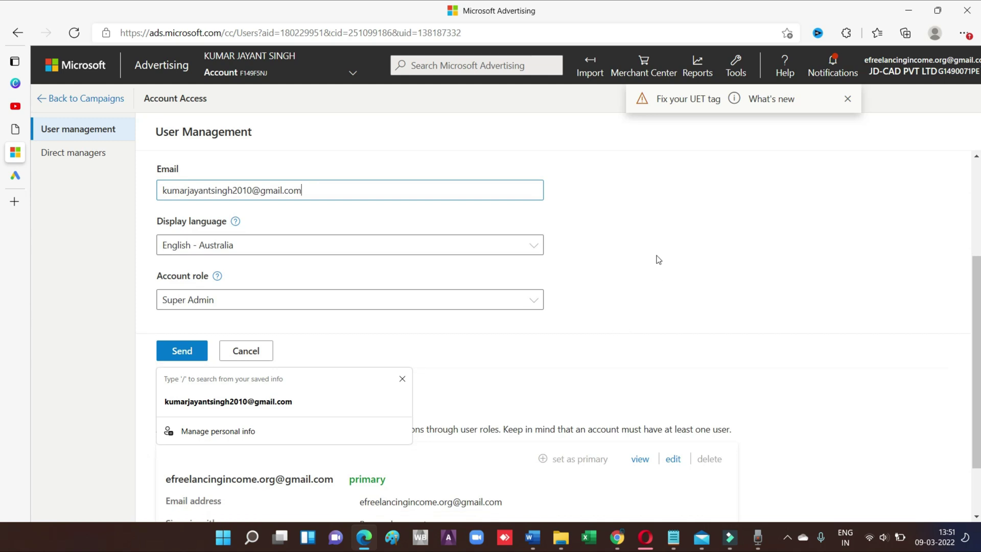
Set the invitation's display language to English - India
click(531, 247)
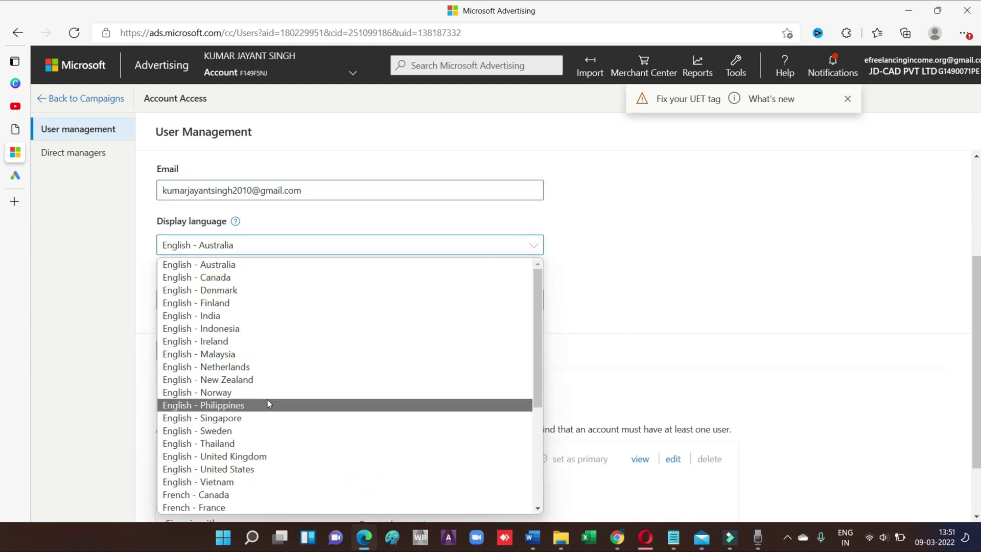
scroll(270, 401, down, 2)
scroll(335, 394, down, 3)
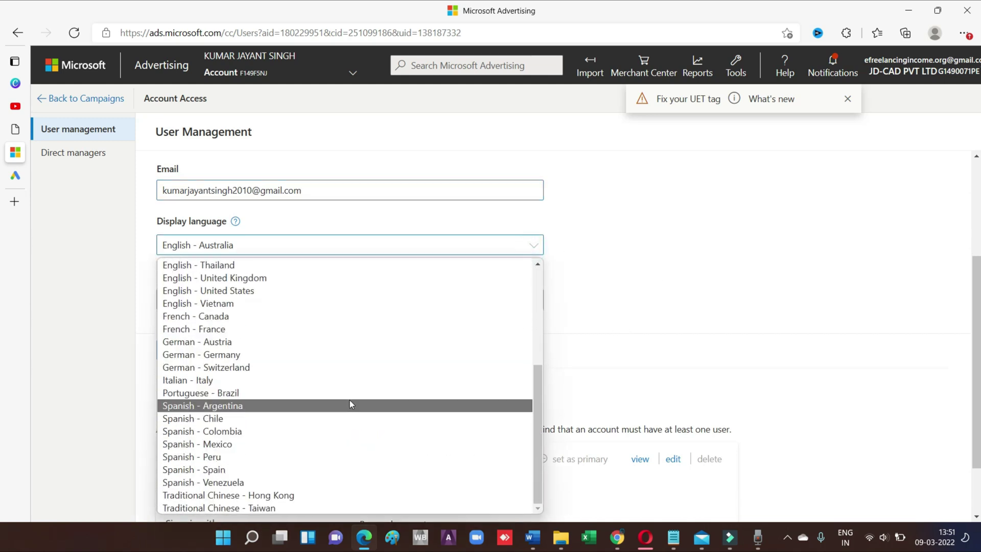
key(i)
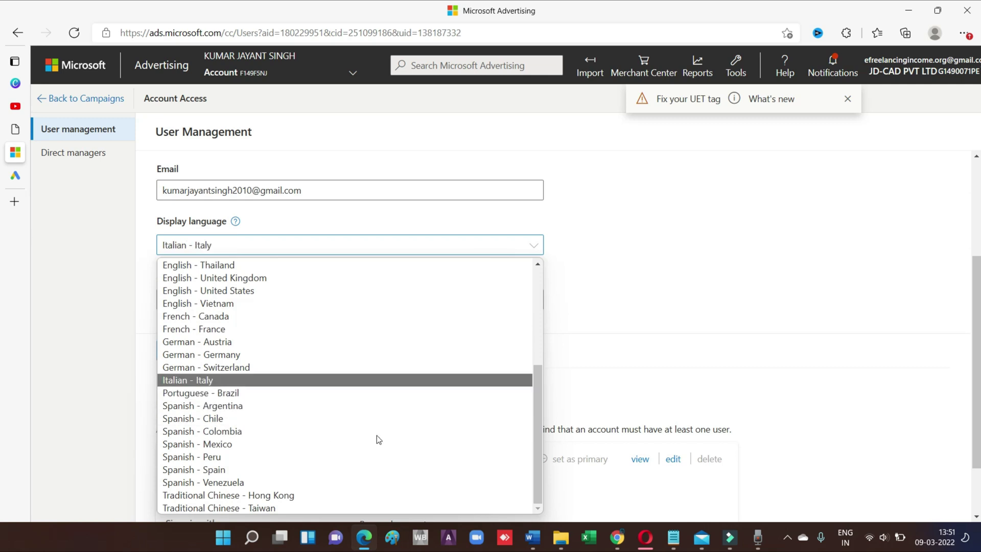
scroll(355, 373, up, 5)
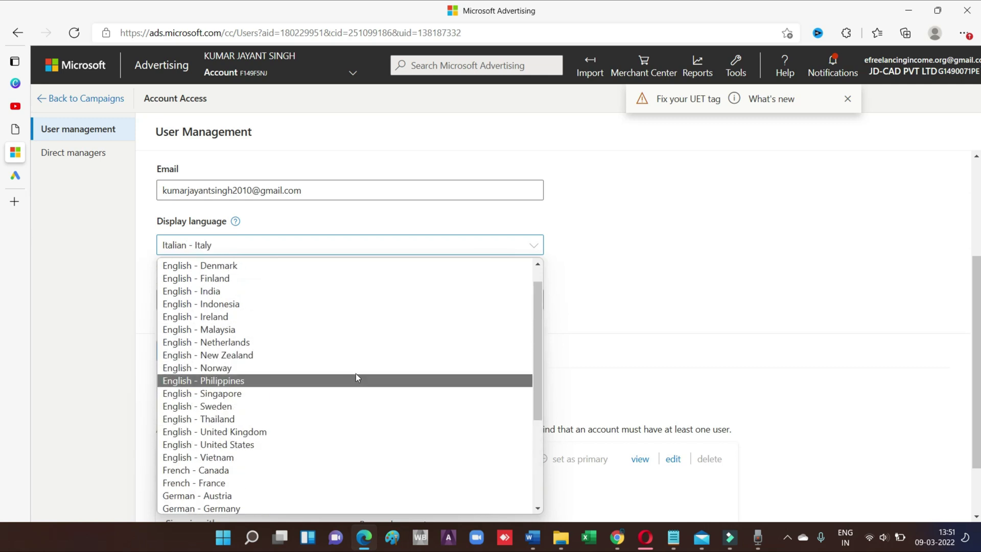
click(220, 316)
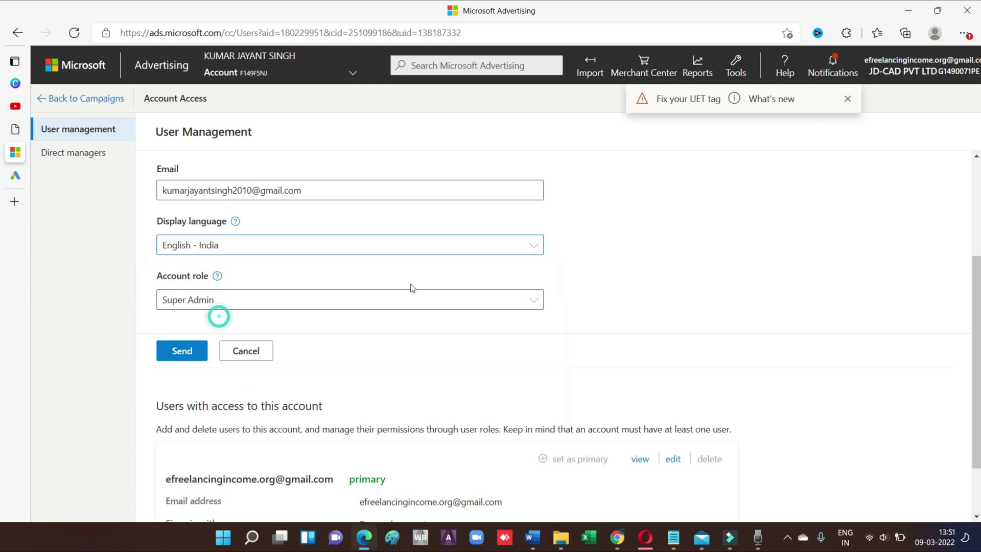
Assign the Advertiser Campaign Manager account role and send the invitation
click(345, 305)
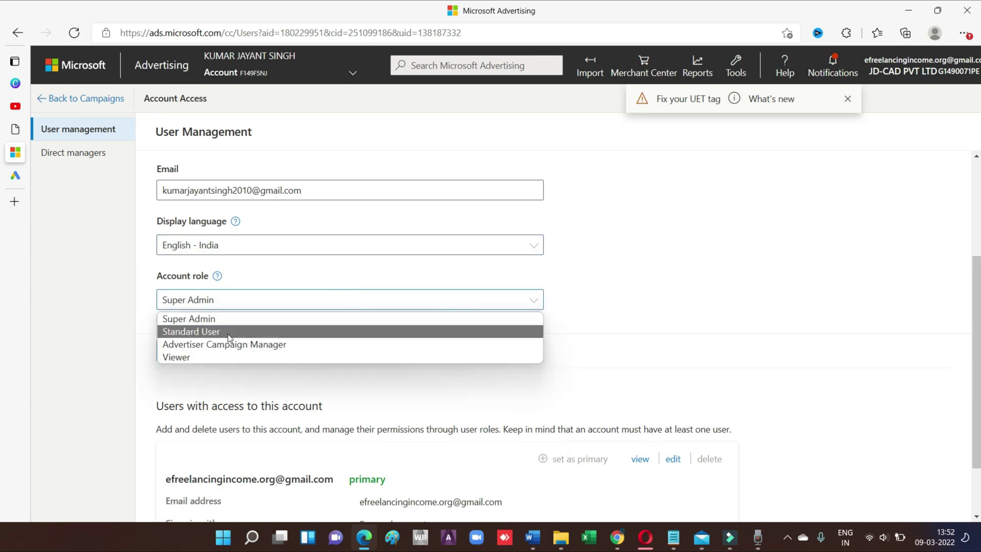
click(276, 344)
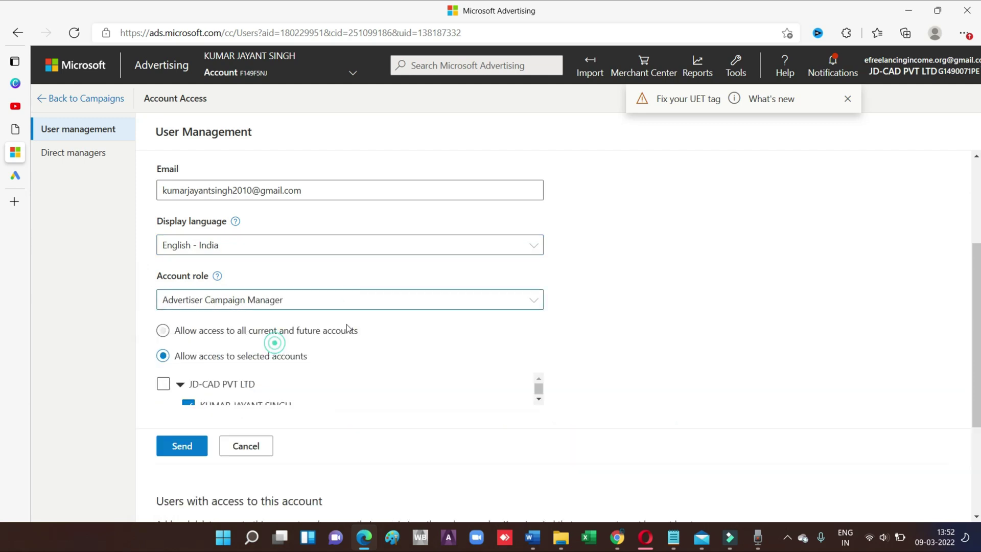
click(179, 446)
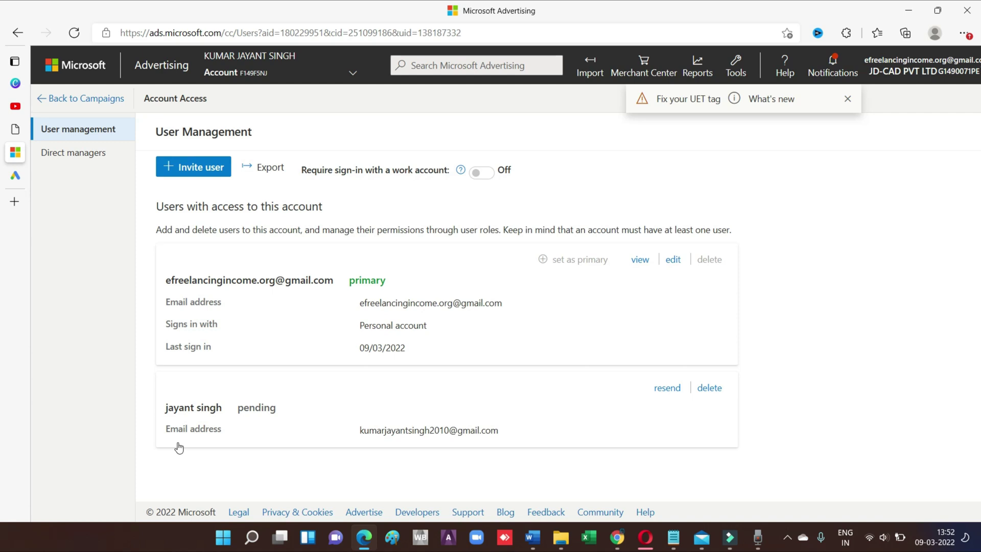
Read the account modes help article, selecting the Multi-platform and Smart Mode headings
mouse_move(17, 132)
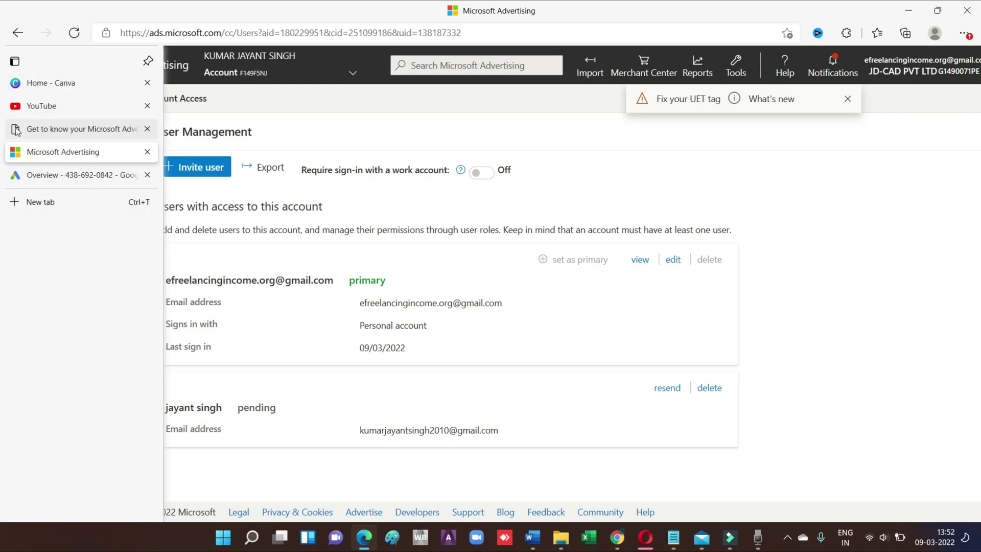
click(76, 130)
scroll(595, 263, up, 5)
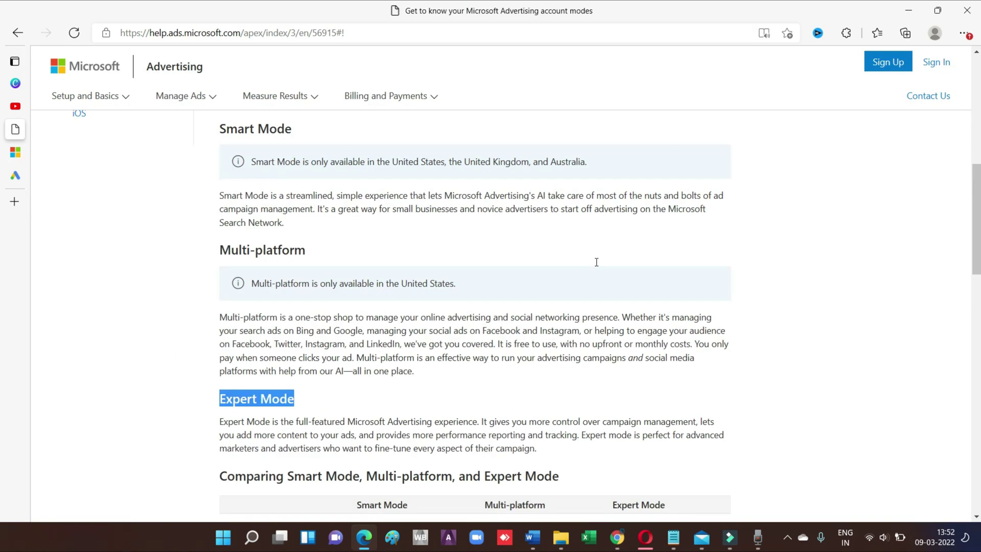
scroll(593, 317, down, 4)
scroll(598, 316, up, 4)
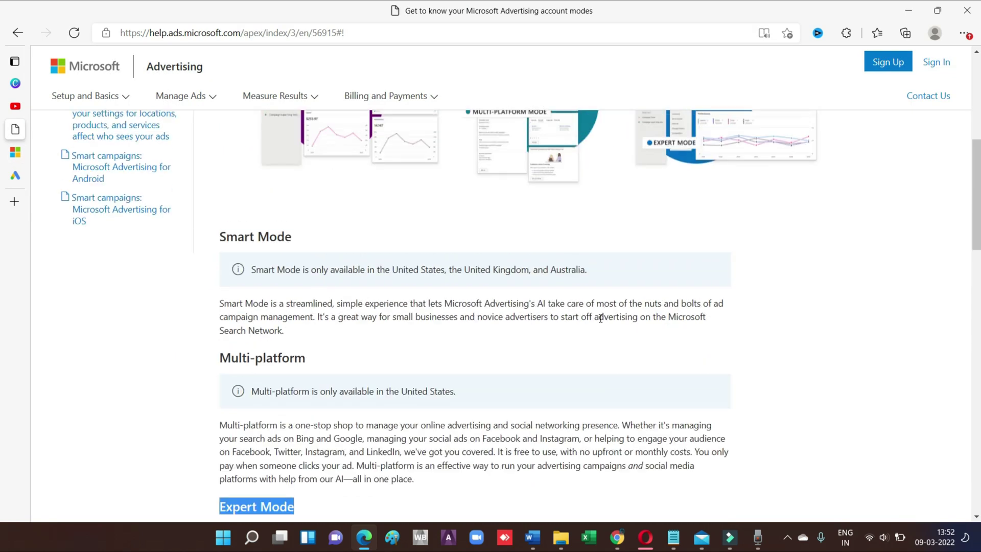
scroll(573, 334, down, 5)
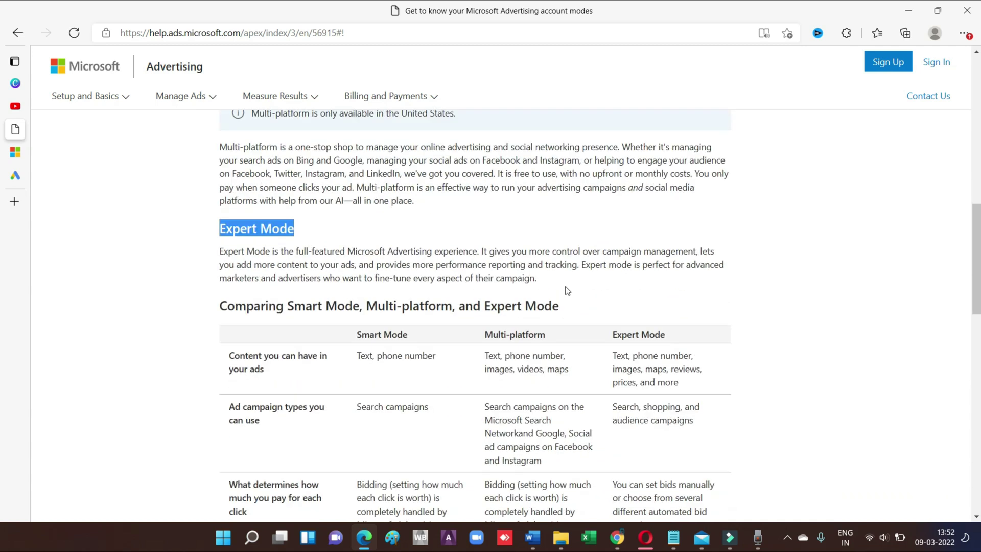
scroll(424, 284, down, 3)
scroll(423, 284, up, 5)
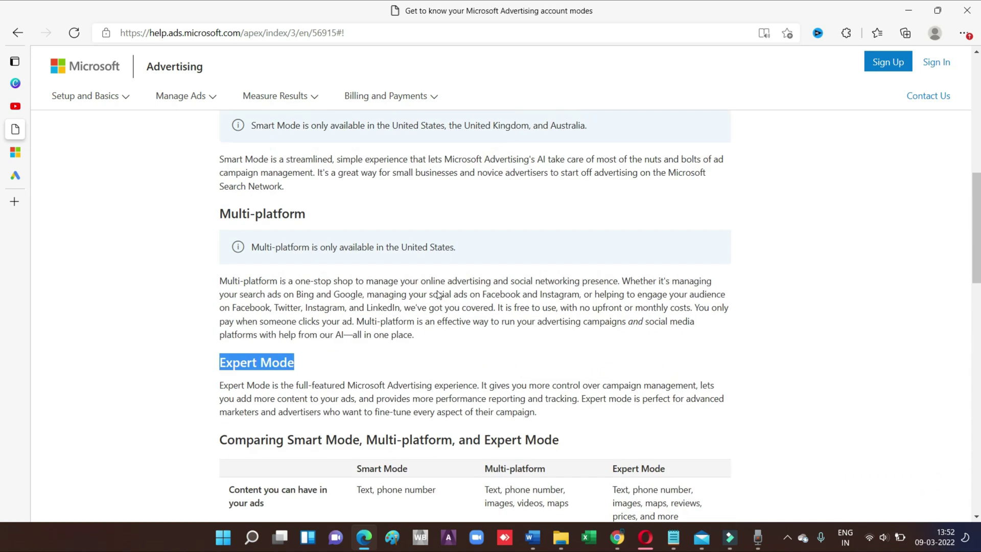
scroll(489, 308, down, 4)
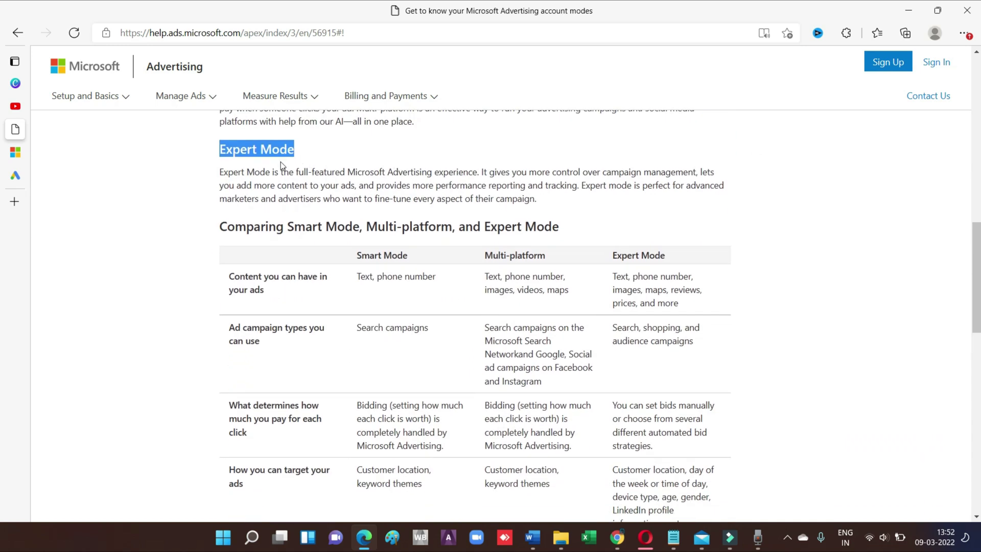
scroll(401, 305, down, 4)
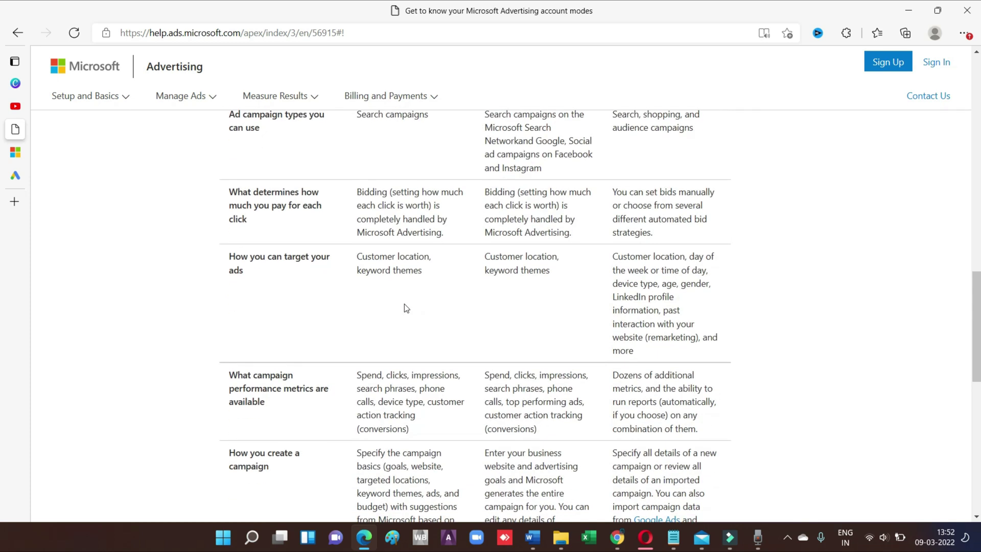
scroll(403, 307, down, 4)
scroll(403, 308, up, 5)
scroll(458, 311, down, 10)
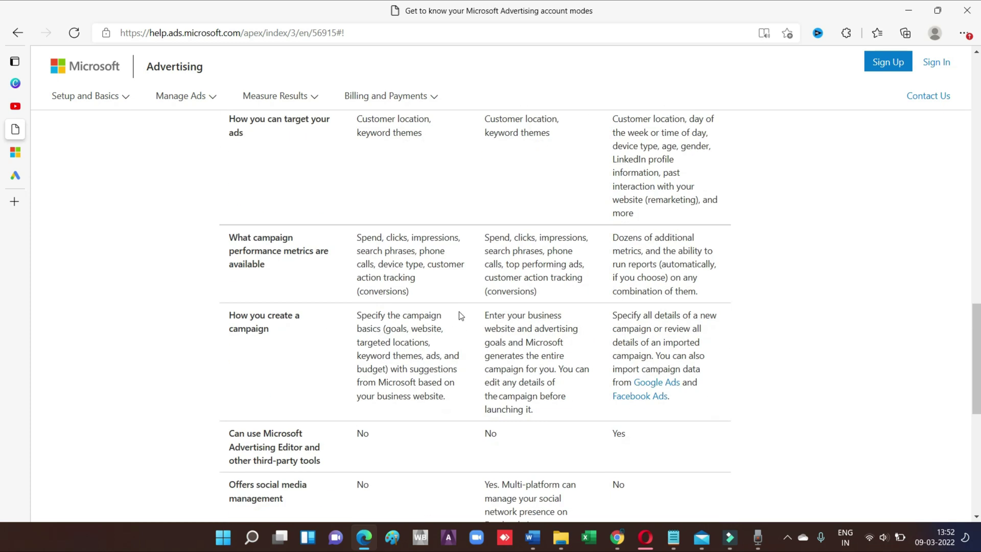
scroll(471, 251, up, 2)
scroll(471, 251, up, 9)
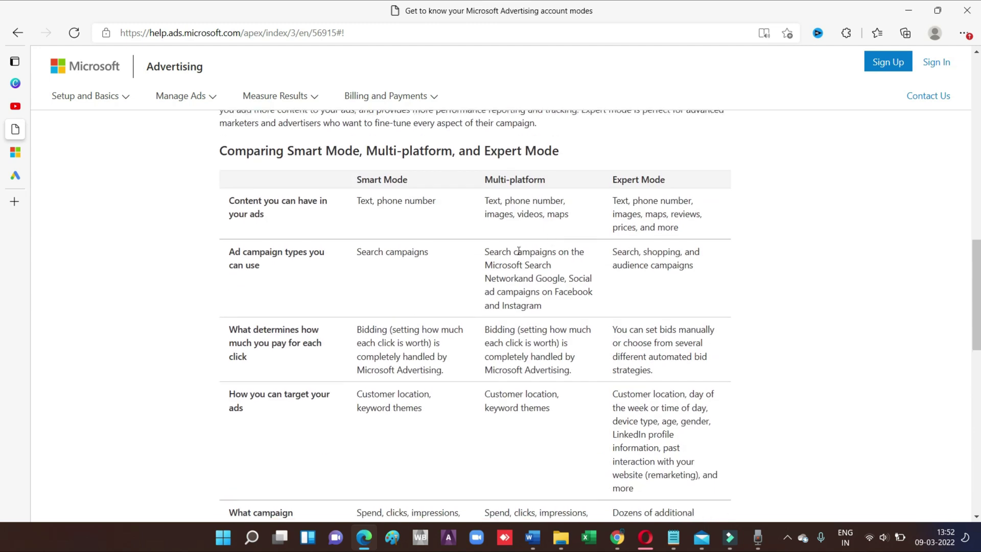
scroll(471, 251, down, 5)
scroll(504, 281, up, 12)
scroll(402, 265, up, 5)
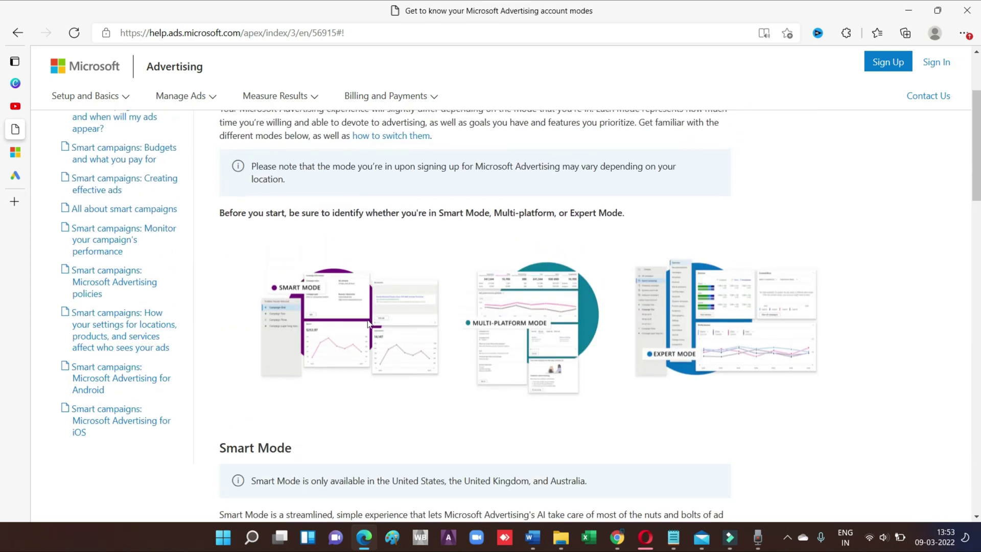
scroll(233, 238, down, 4)
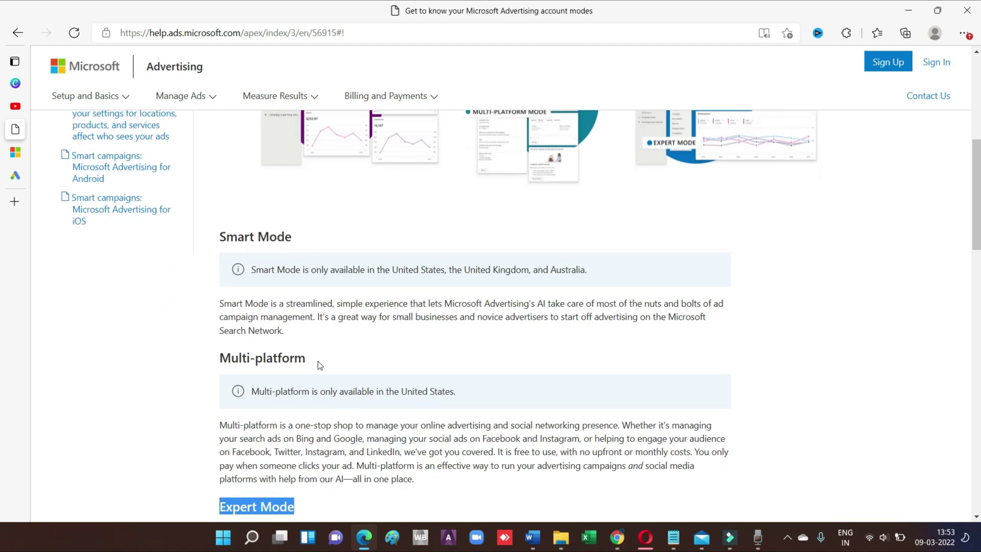
drag(308, 359, 219, 359)
drag(220, 237, 295, 240)
Scroll through the rest of the article, then return to the User Management page
scroll(424, 346, down, 3)
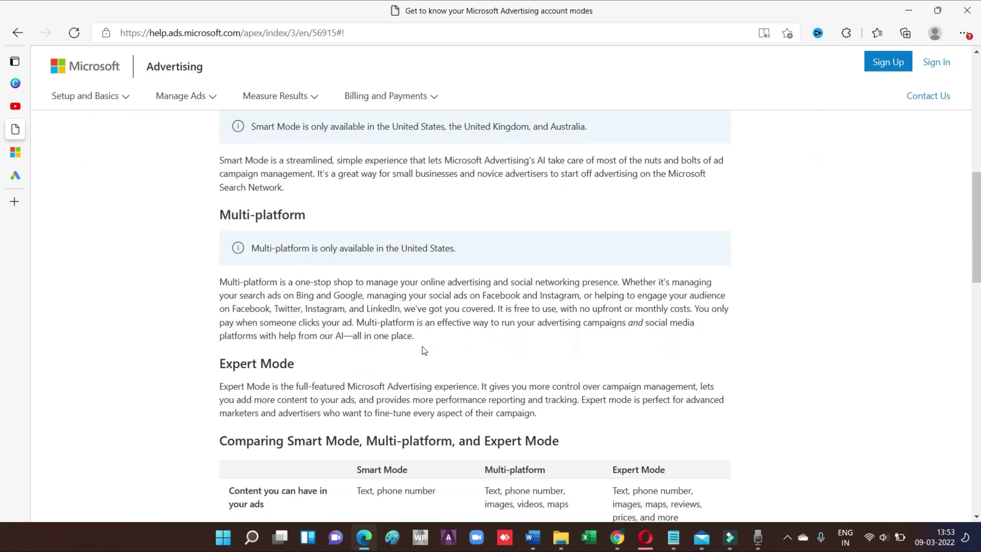
scroll(422, 350, down, 12)
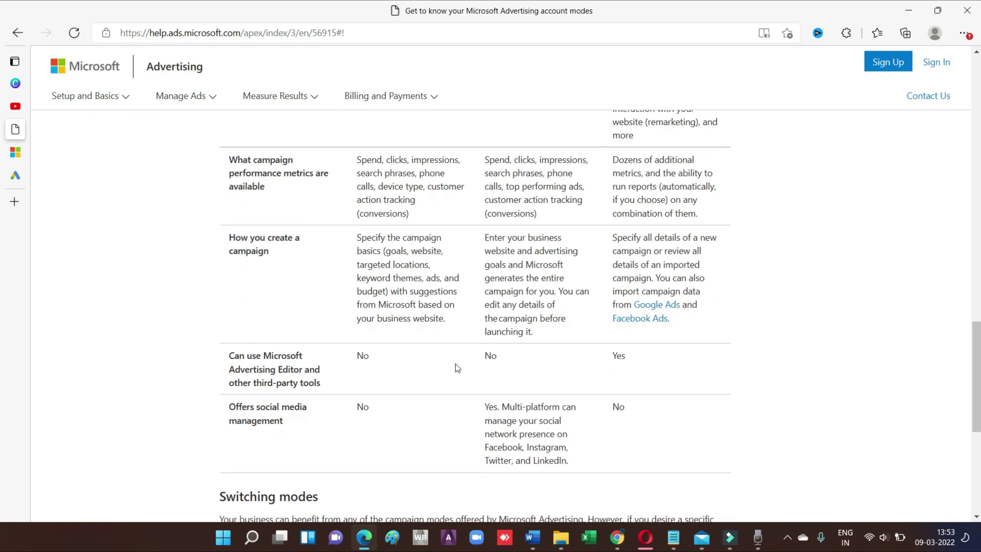
scroll(456, 367, down, 6)
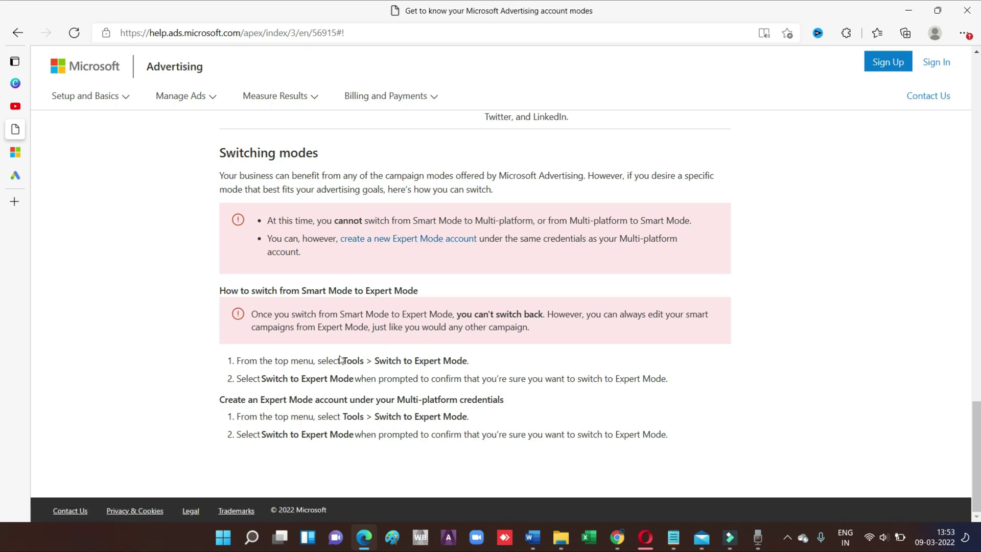
scroll(541, 331, up, 20)
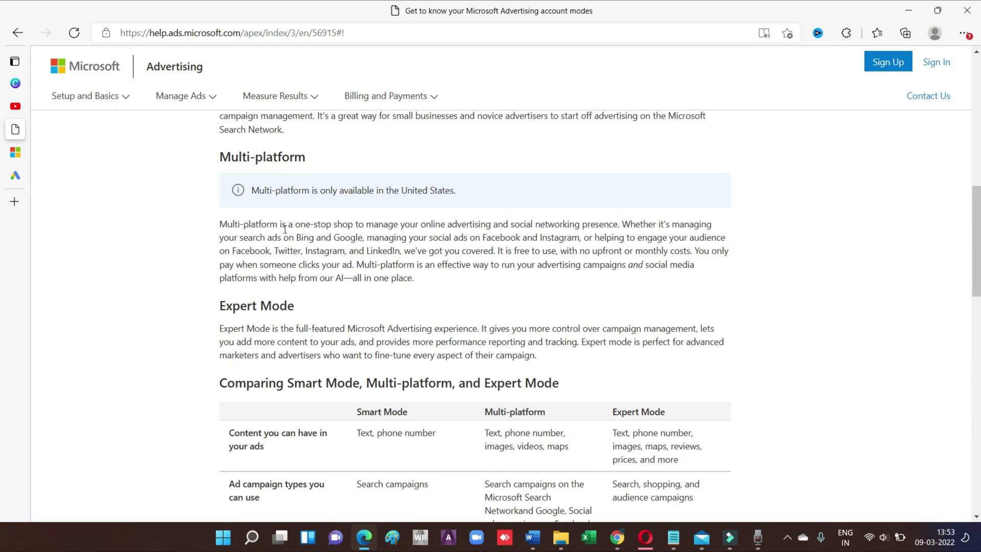
scroll(445, 271, down, 20)
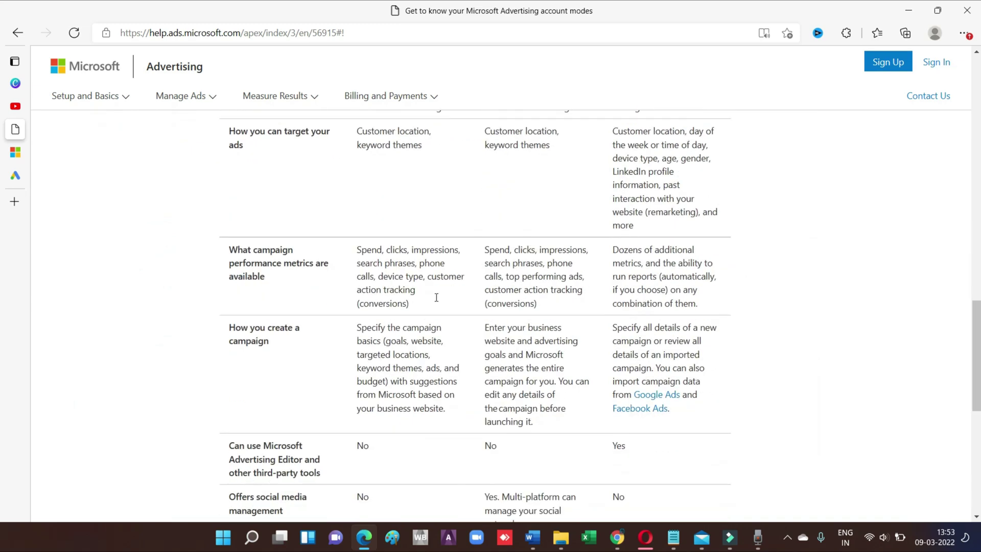
scroll(464, 284, up, 12)
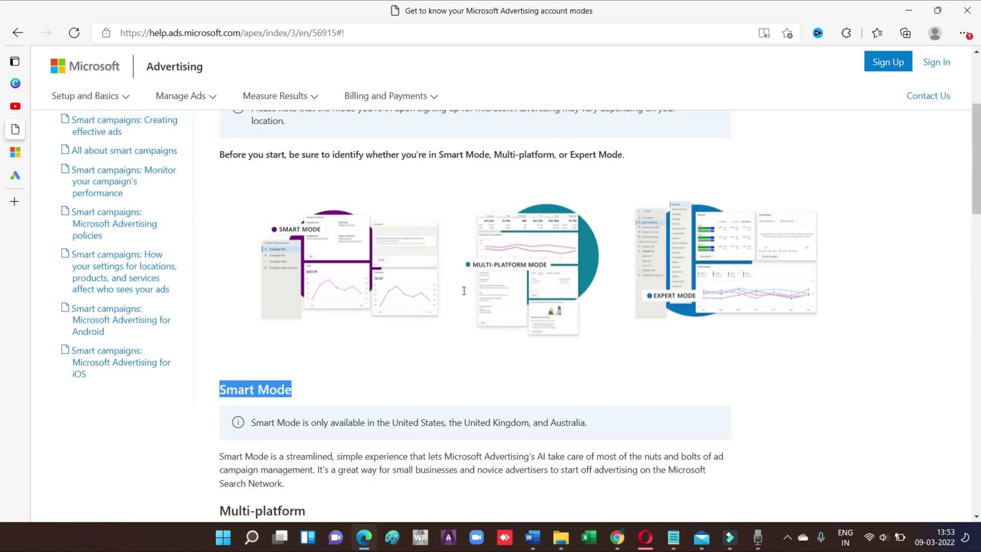
scroll(467, 317, down, 11)
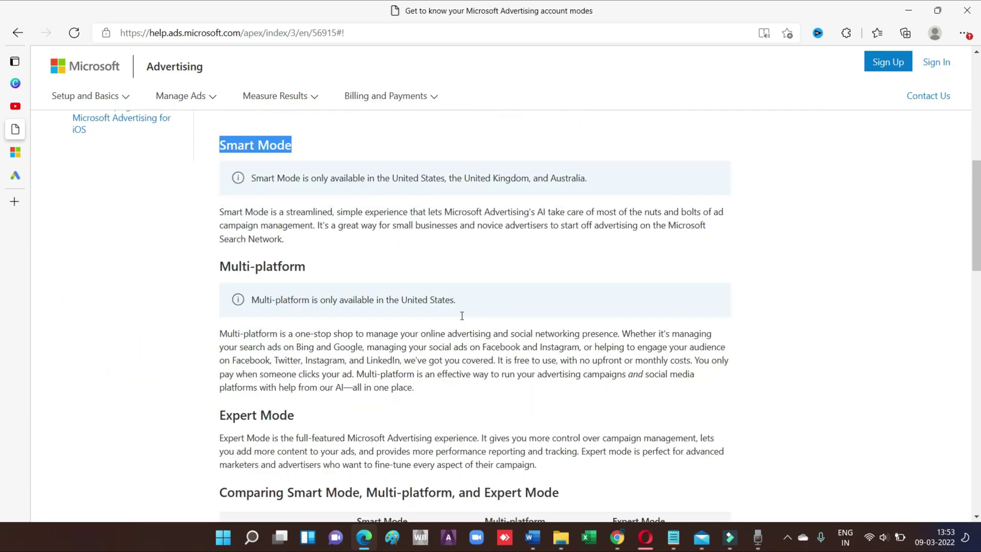
scroll(460, 317, down, 11)
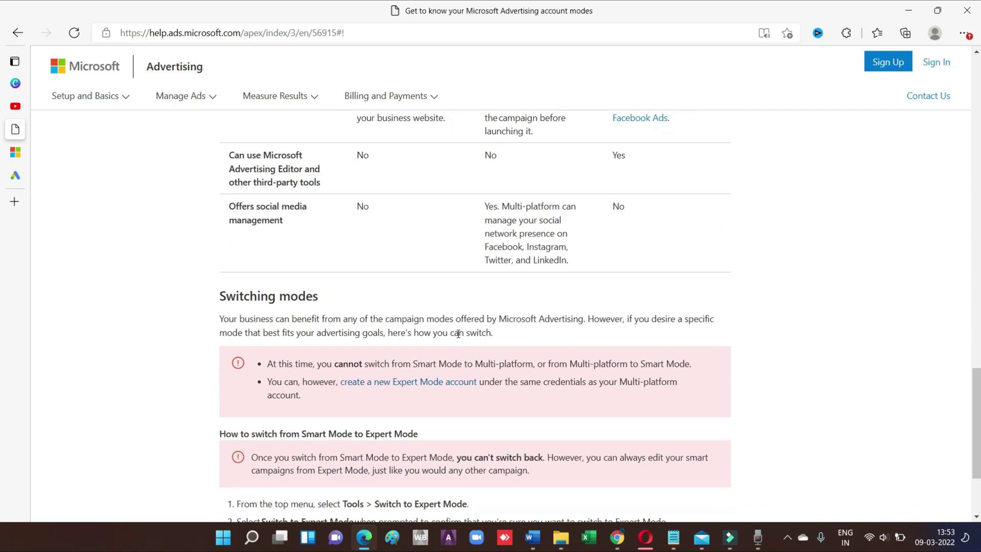
scroll(466, 342, up, 4)
scroll(467, 347, down, 5)
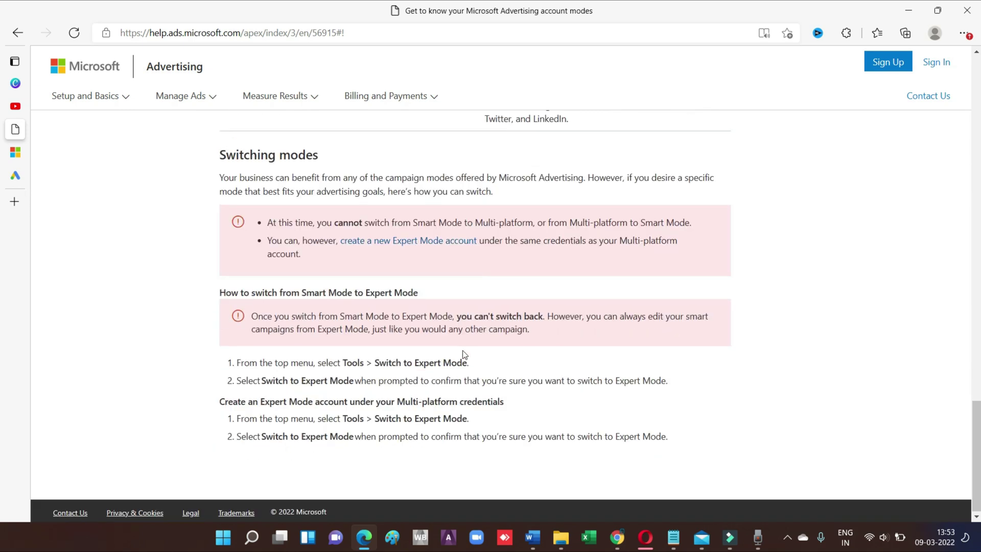
click(17, 152)
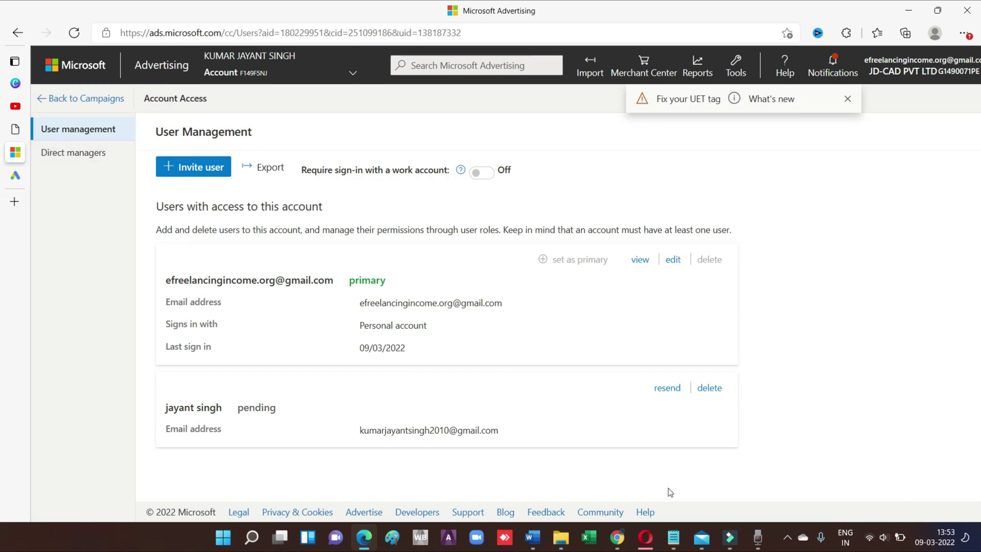
Open the 'Invitation to Microsoft Advertising' email in the Gmail Primary inbox and read it through
click(617, 542)
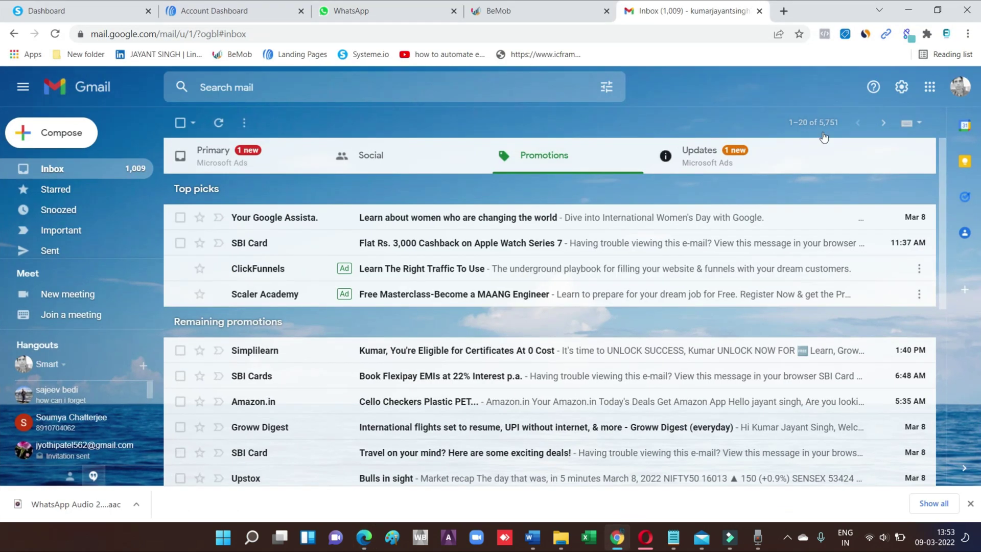
click(81, 167)
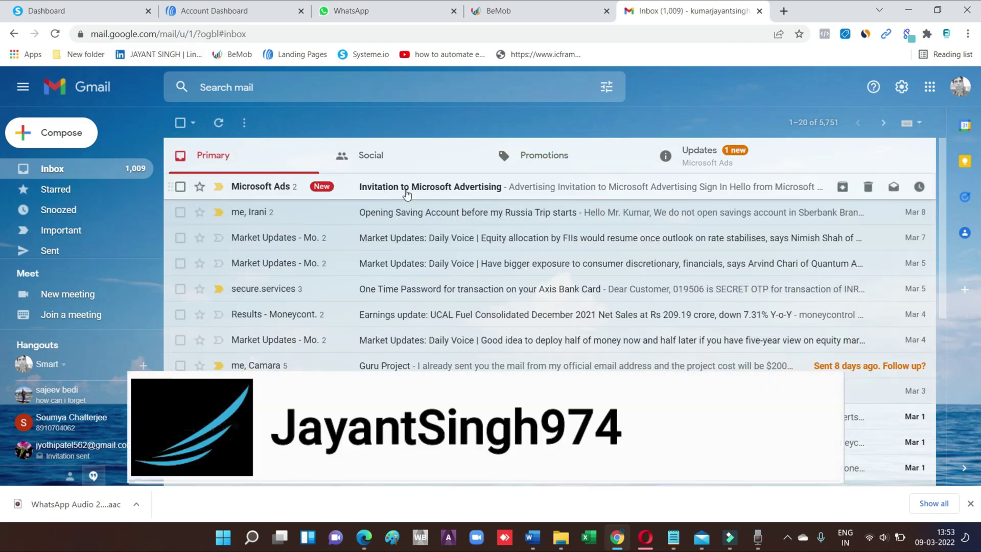
click(446, 192)
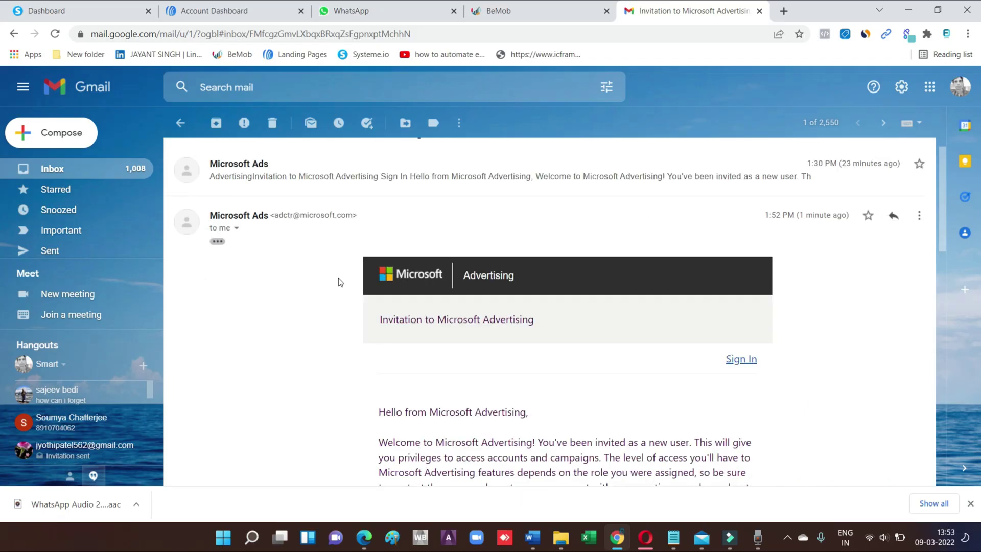
scroll(338, 277, down, 6)
scroll(460, 266, up, 8)
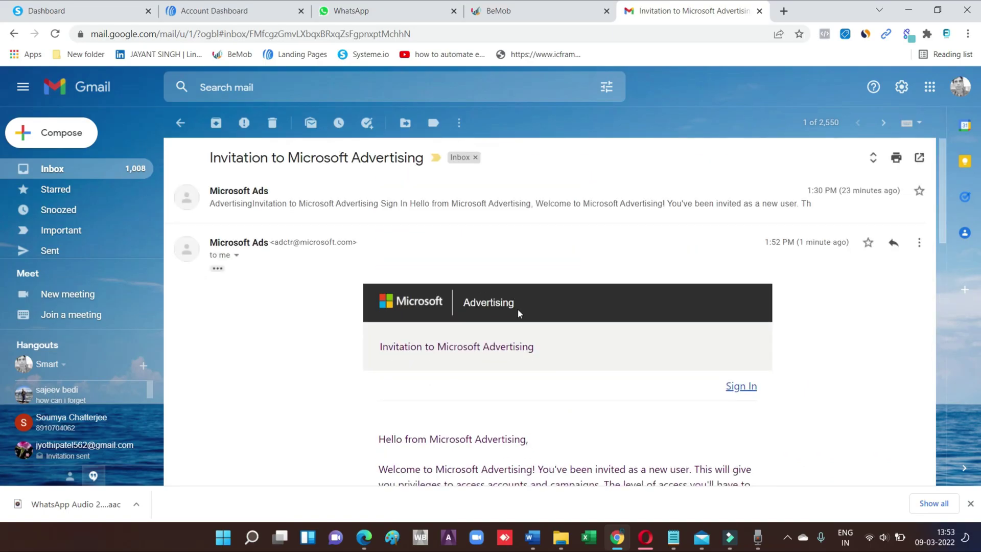
scroll(517, 308, down, 10)
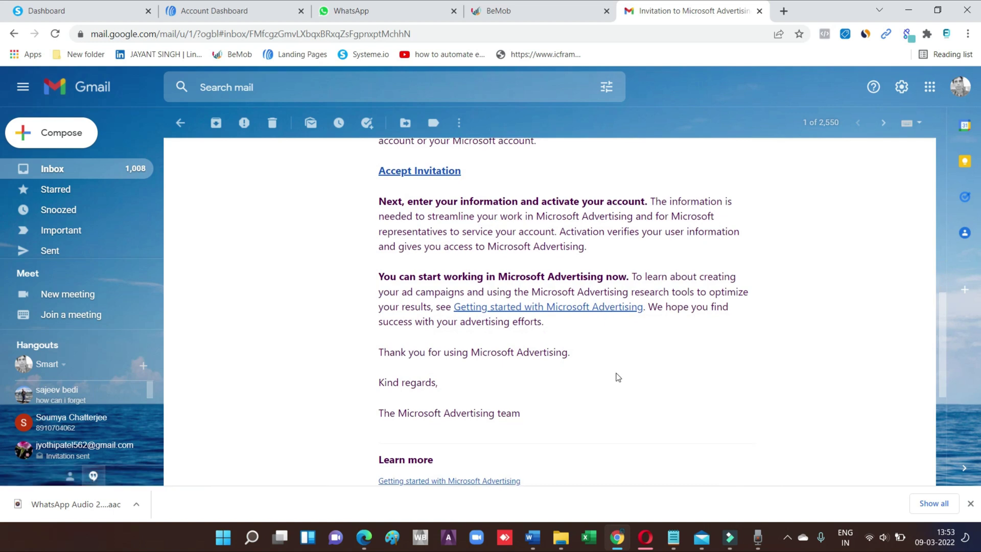
scroll(619, 363, down, 5)
scroll(625, 351, up, 14)
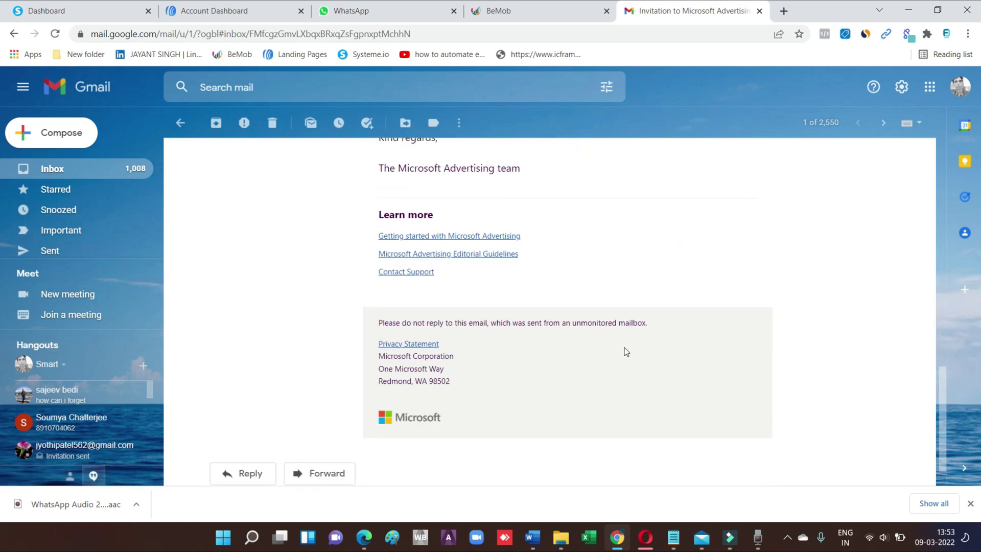
scroll(516, 374, down, 4)
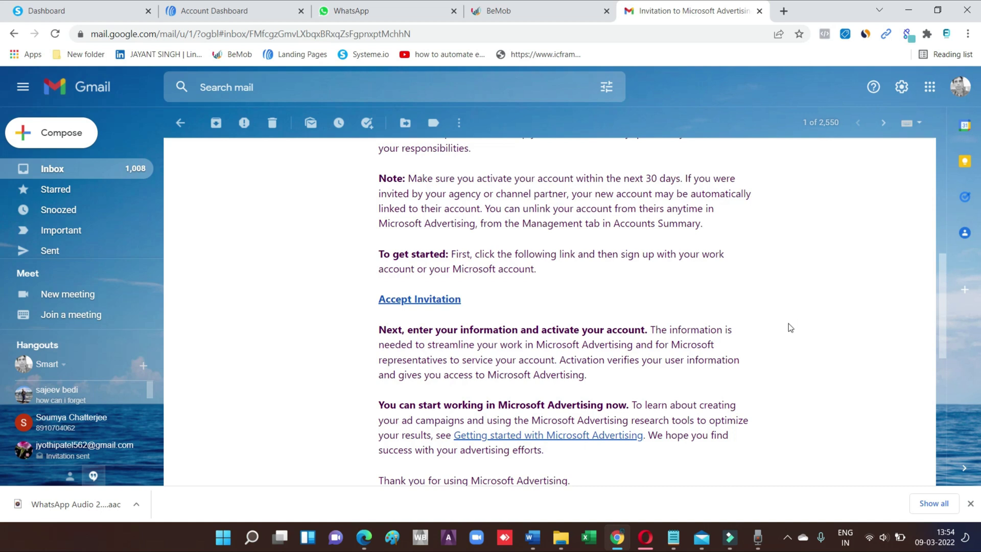
scroll(788, 323, up, 5)
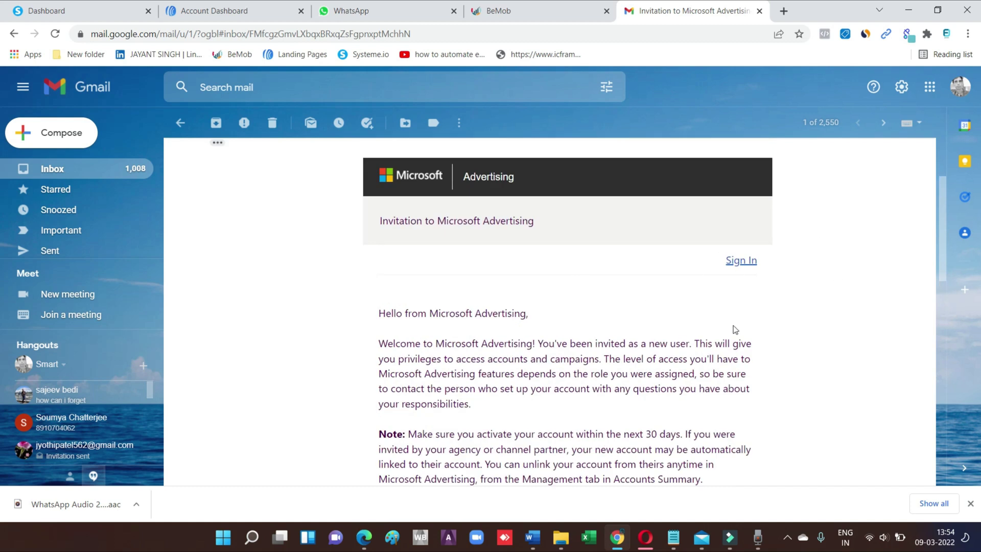
scroll(774, 318, down, 1)
scroll(774, 318, up, 3)
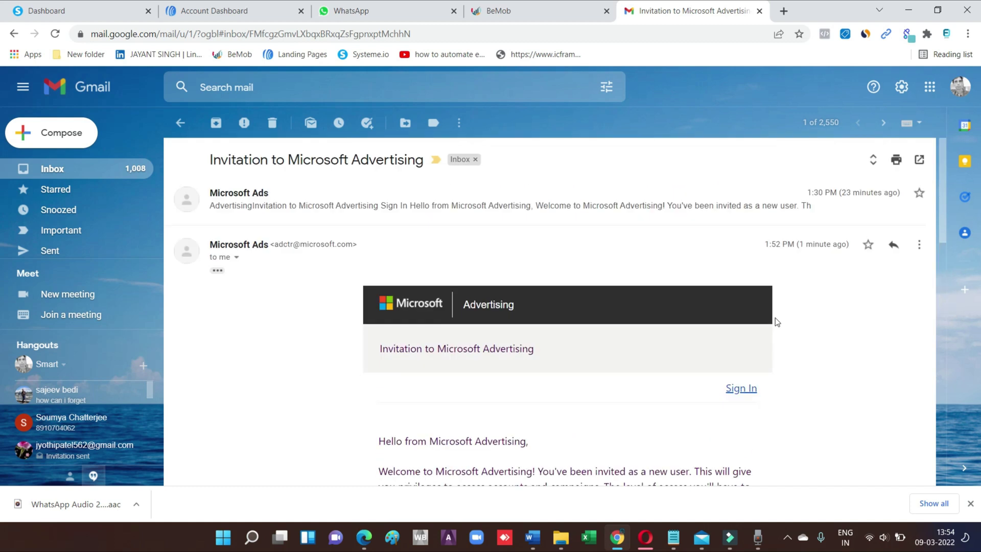
Go back to the Gmail Primary inbox list
click(113, 177)
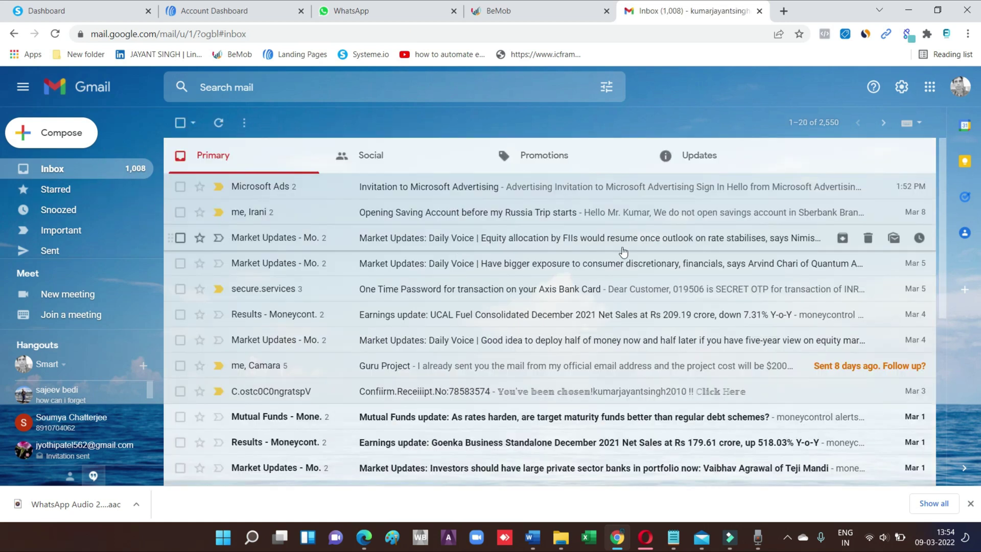